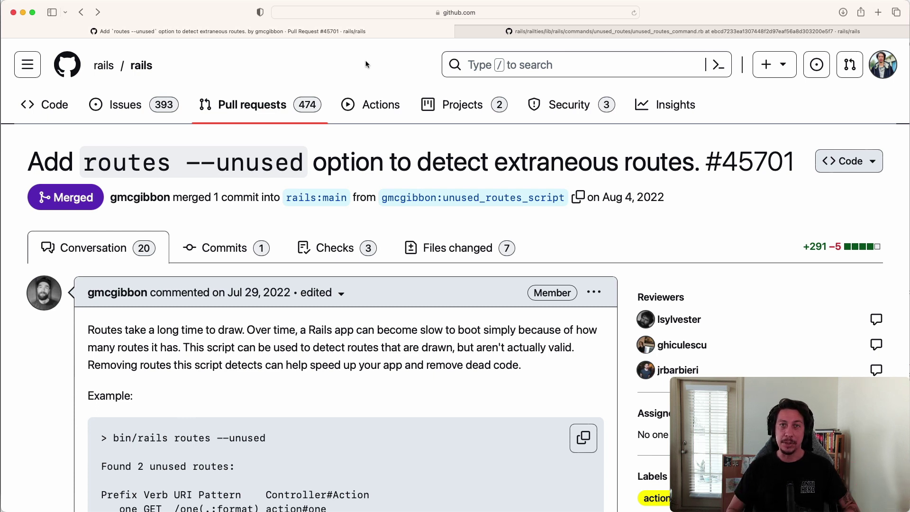
# Step: Generate the Rails app 'unused', enter its folder and open it in Vim
pyautogui.press('super+Tab')
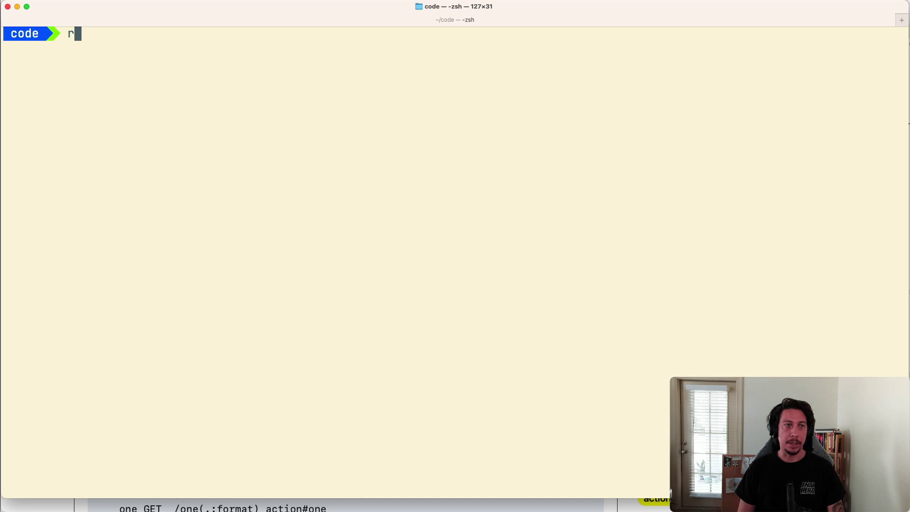
pyautogui.write('ails new unus')
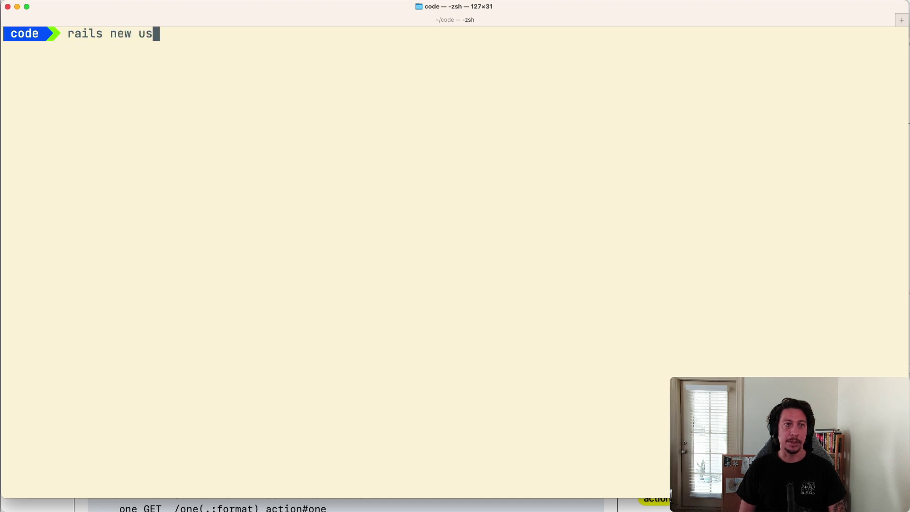
pyautogui.write('ed')
pyautogui.press('Return')
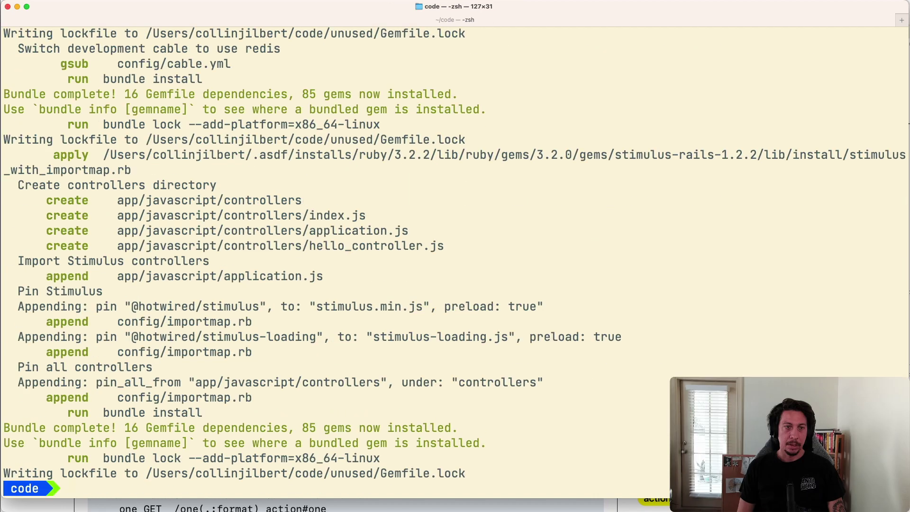
pyautogui.write('cdunus')
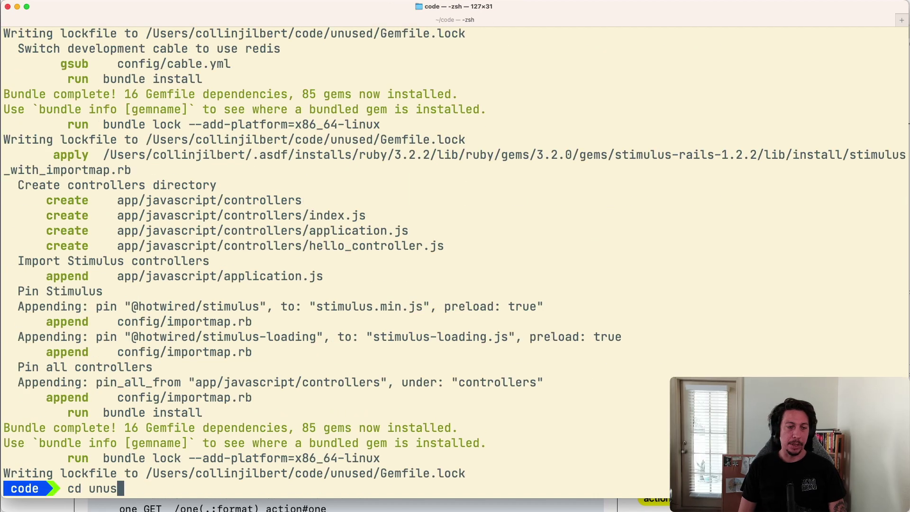
pyautogui.write('ed/')
pyautogui.press('Return')
pyautogui.write('vim .')
pyautogui.press('Return')
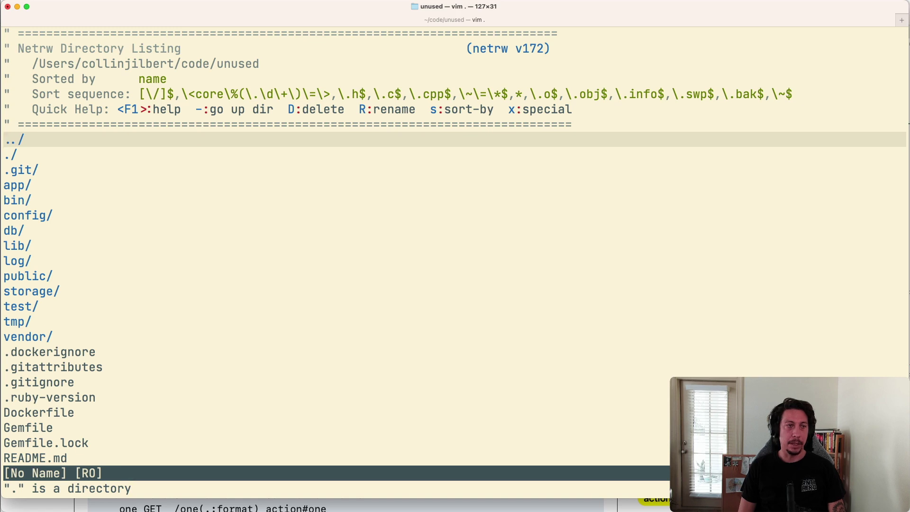
pyautogui.write(':tabe config/routes.rb')
# Step: Declare posts, comments, messages and users resources in config/routes.rb, then save and quit
pyautogui.press('Return')
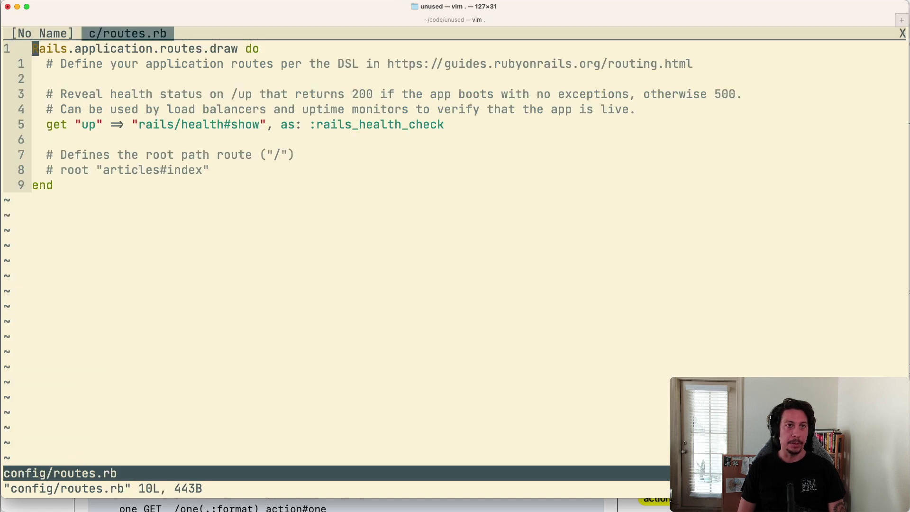
pyautogui.write('uc7j')
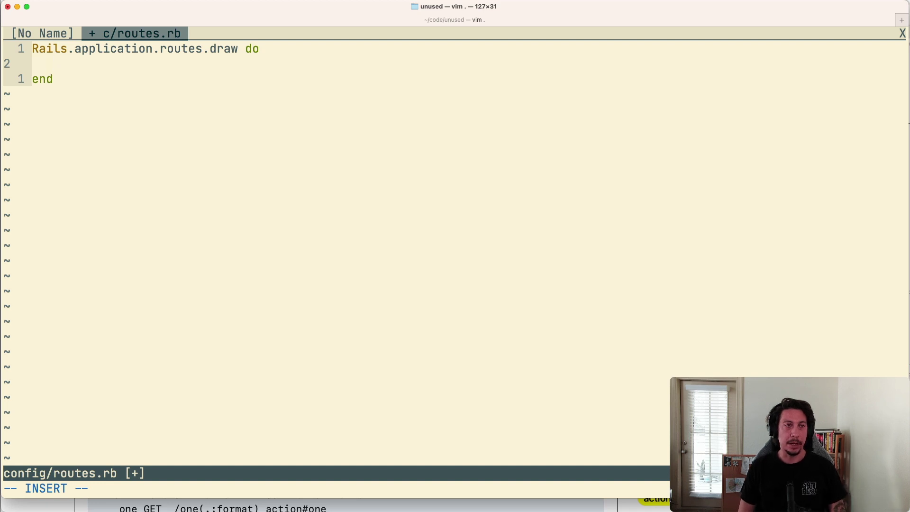
pyautogui.write('re')
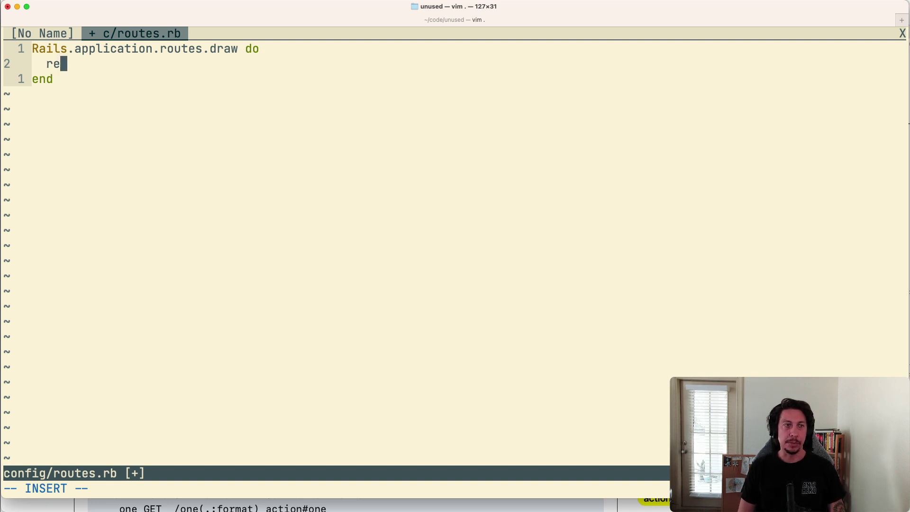
pyautogui.write('sources ')
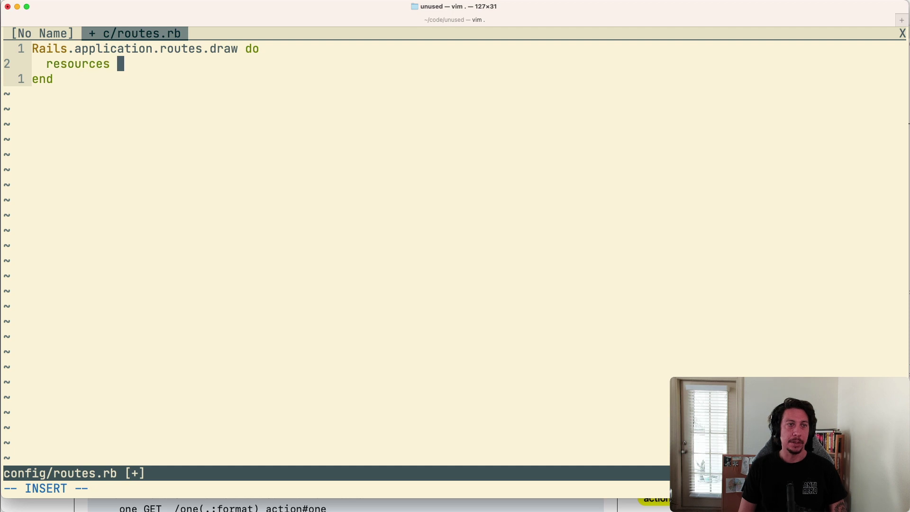
pyautogui.write('osts')
pyautogui.press('Return')
pyautogui.write('rs')
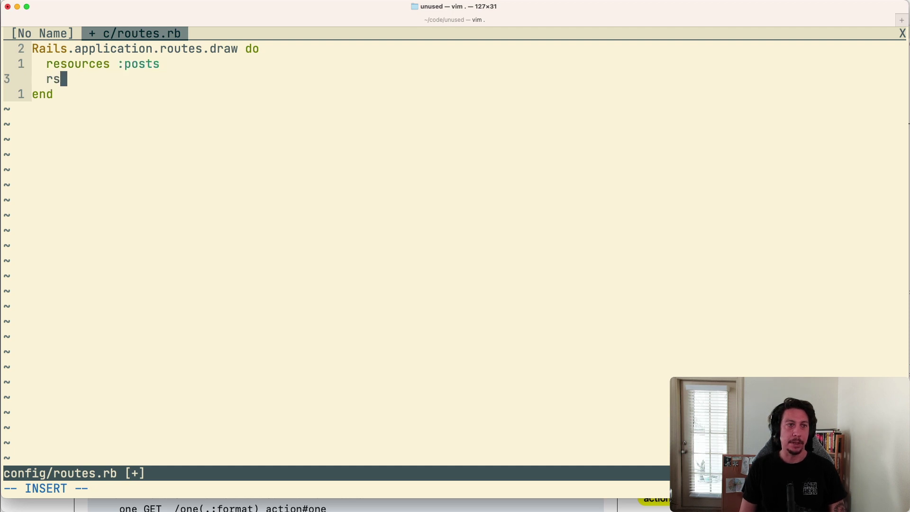
pyautogui.press('BackSpace')
pyautogui.write('esources :')
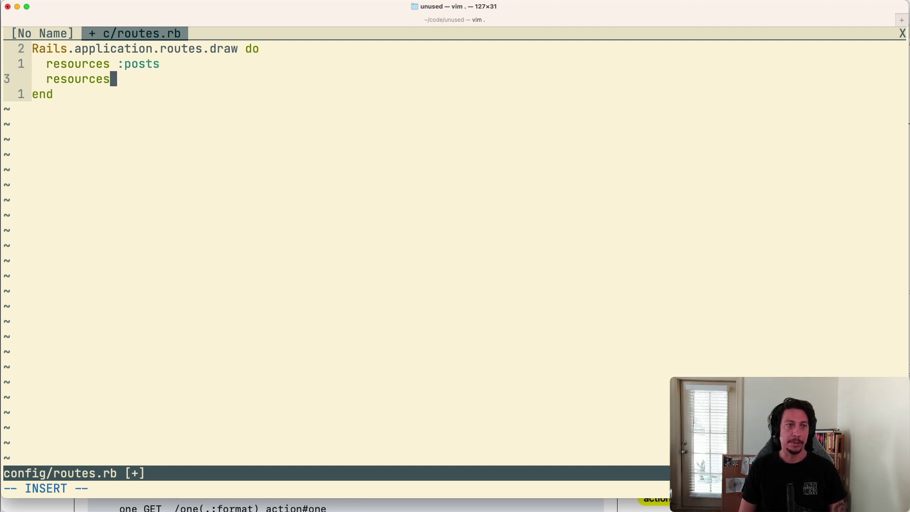
pyautogui.write('comments')
pyautogui.press('Return')
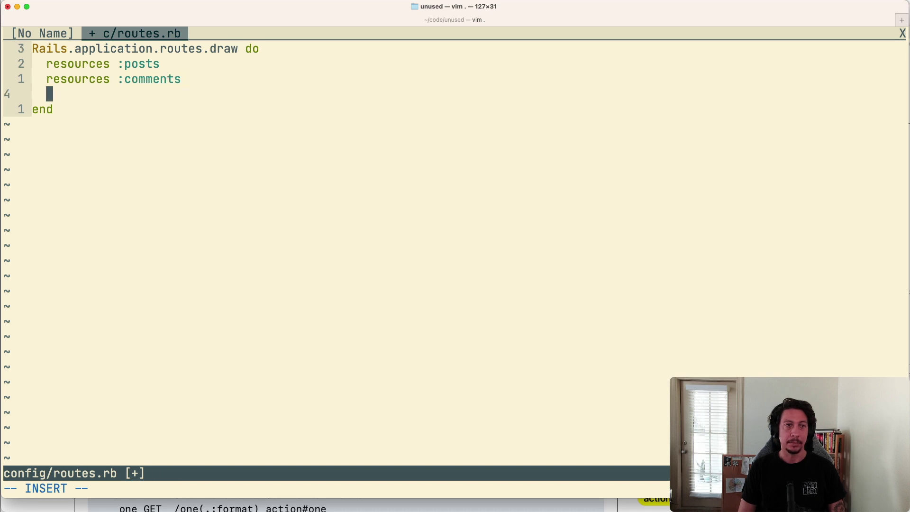
pyautogui.write('resources :me')
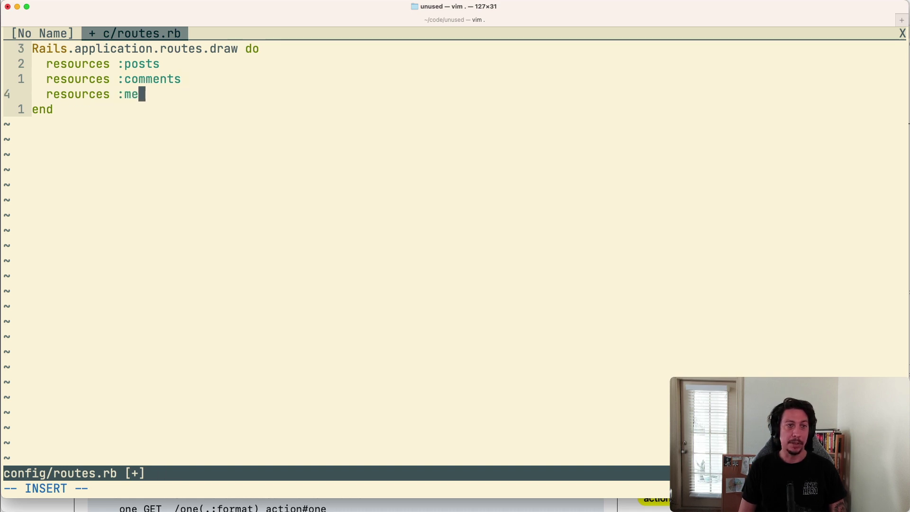
pyautogui.write('ssages')
pyautogui.press('Return')
pyautogui.write('resour')
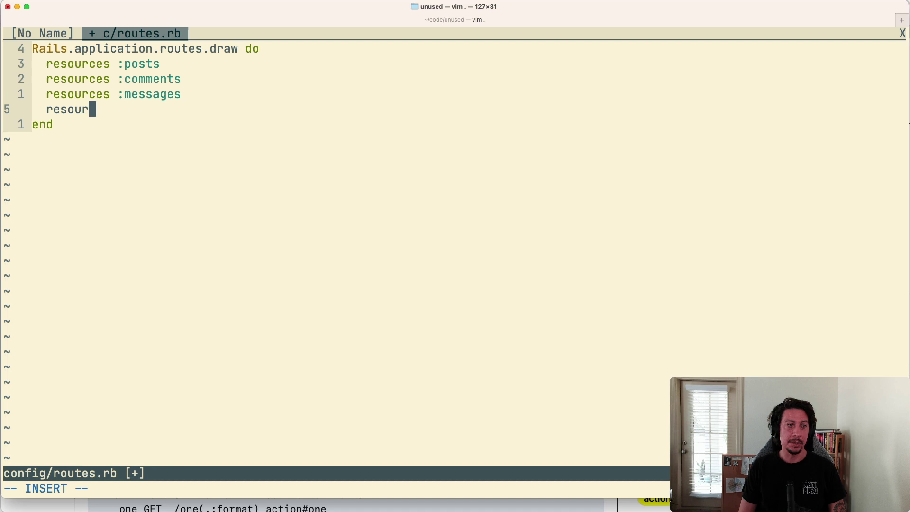
pyautogui.write('ces :use')
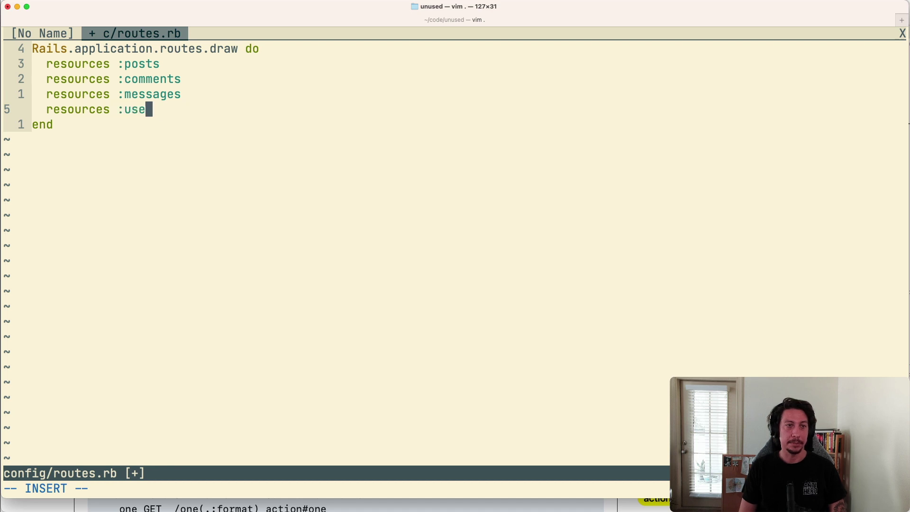
pyautogui.write('rs')
pyautogui.press('Escape')
pyautogui.write(':w')
pyautogui.press('Return')
pyautogui.write(':q')
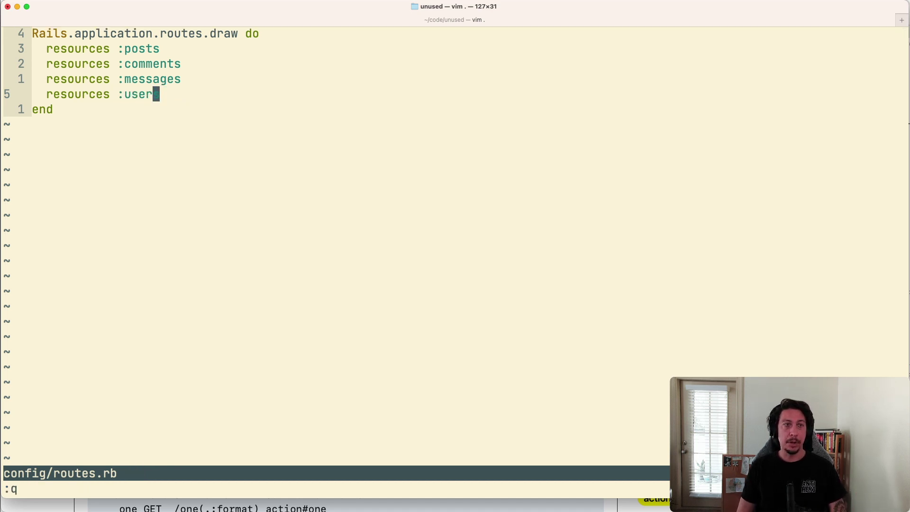
# Step: Run 'rails routes' in a new Terminal tab to list the app's routes
pyautogui.press('super+t')
pyautogui.write('rails r')
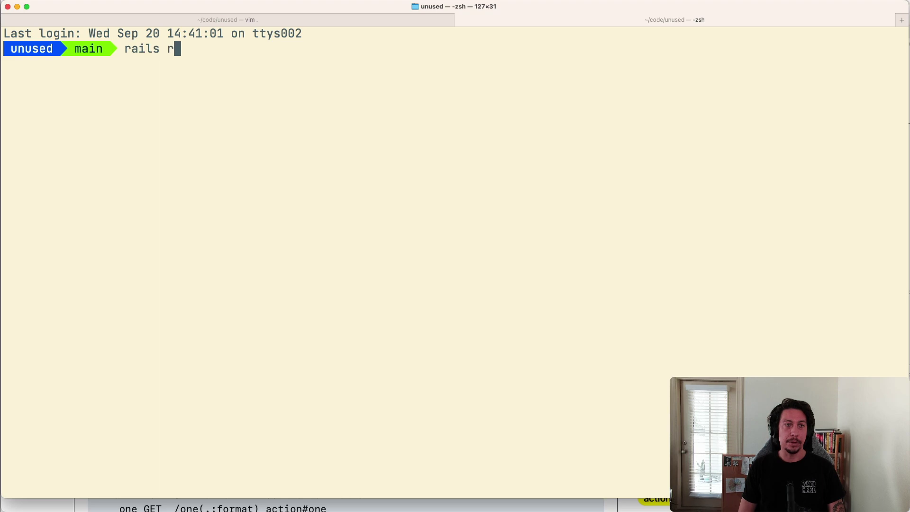
pyautogui.write('outes')
pyautogui.press('Return')
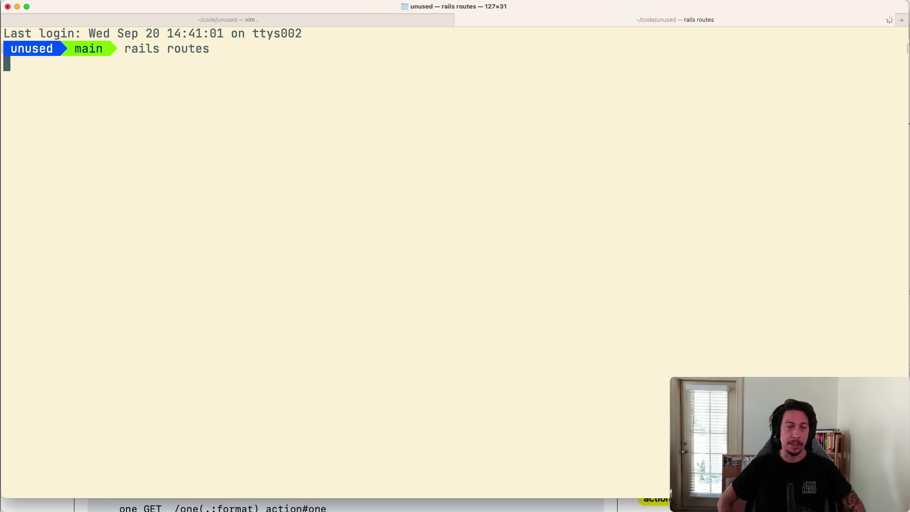
pyautogui.scroll(3, 439, 124)
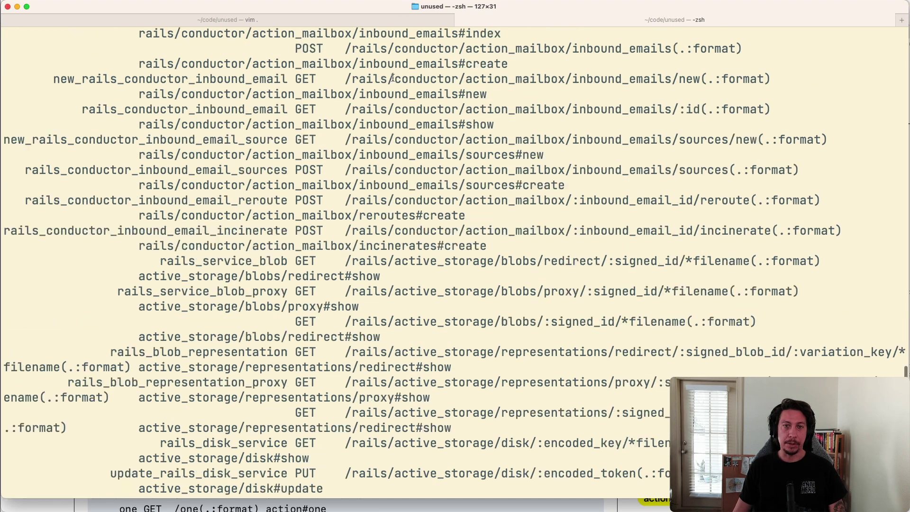
pyautogui.scroll(20, 391, 81)
pyautogui.scroll(-10, 276, 158)
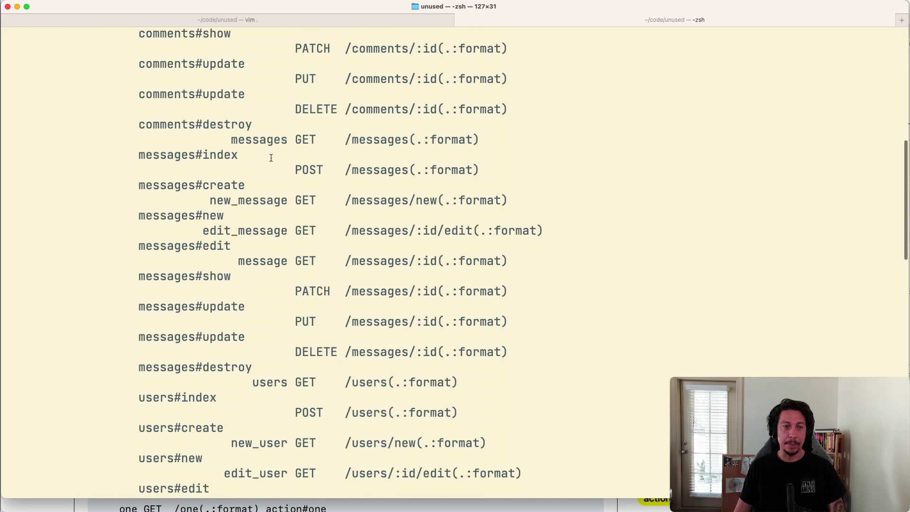
pyautogui.scroll(-10, 274, 158)
pyautogui.scroll(-10, 272, 159)
pyautogui.scroll(-10, 270, 159)
pyautogui.scroll(-3, 271, 158)
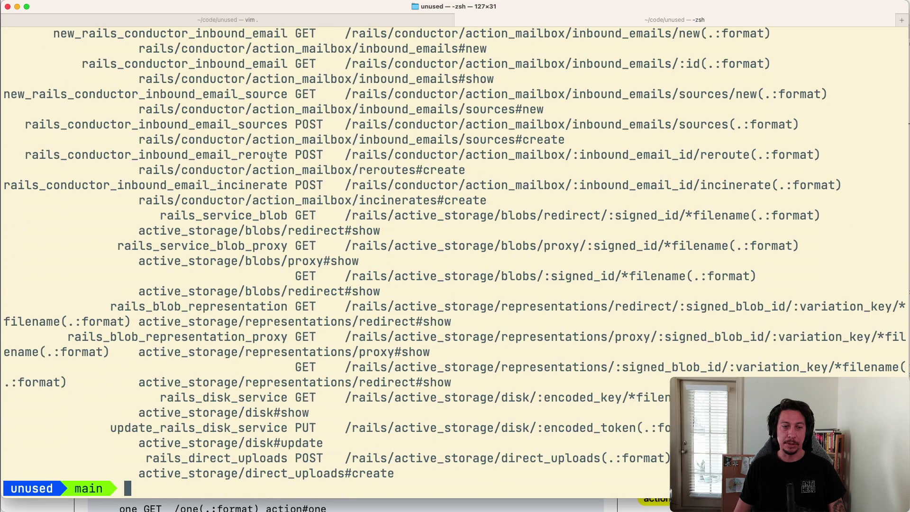
pyautogui.scroll(15, 270, 159)
pyautogui.scroll(20, 270, 158)
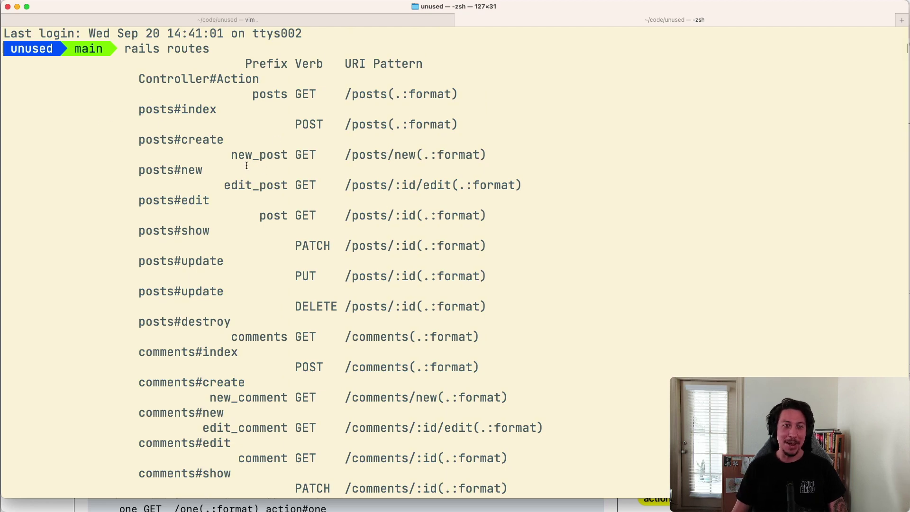
pyautogui.scroll(-2, 272, 178)
pyautogui.scroll(3, 271, 178)
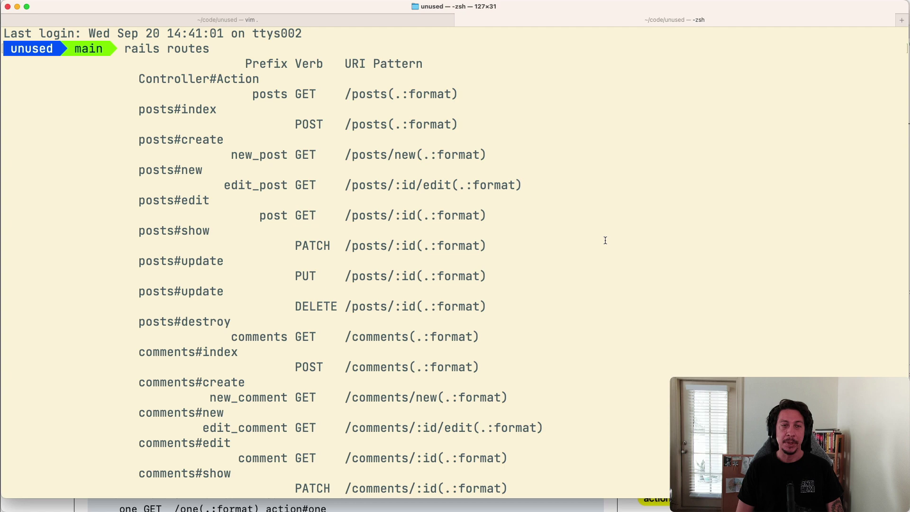
# Step: Clear the screen and run 'rails routes -E' for the expanded listing
pyautogui.hotkey('ctrl', 'l')
pyautogui.write('rails routes ')
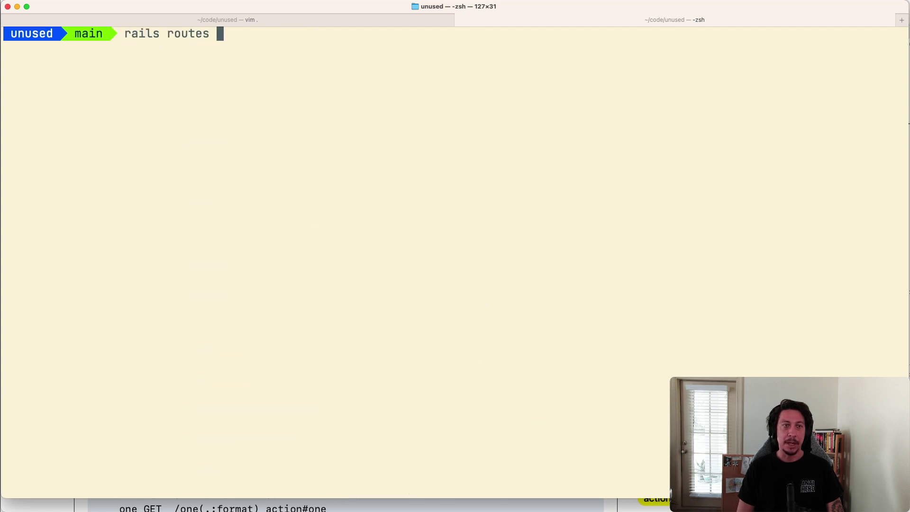
pyautogui.write('-E')
pyautogui.press('Return')
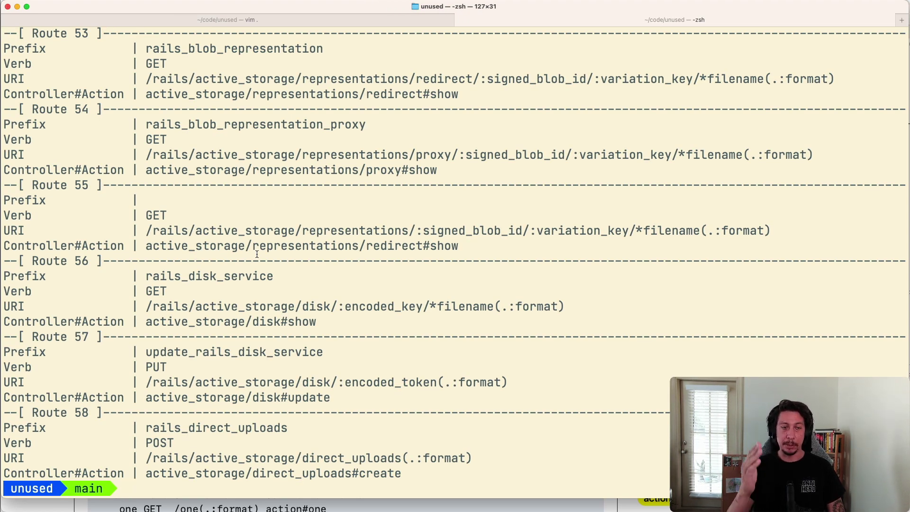
pyautogui.scroll(20, 241, 131)
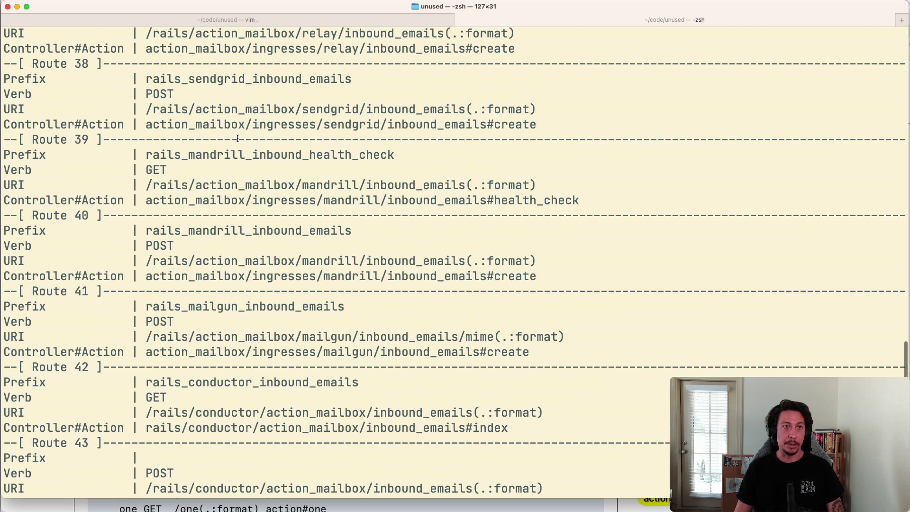
pyautogui.scroll(20, 252, 142)
pyautogui.scroll(20, 268, 158)
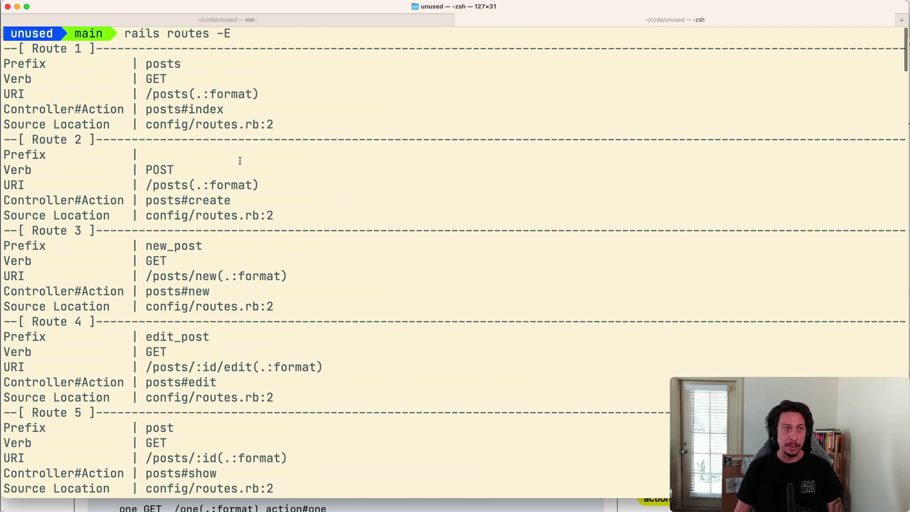